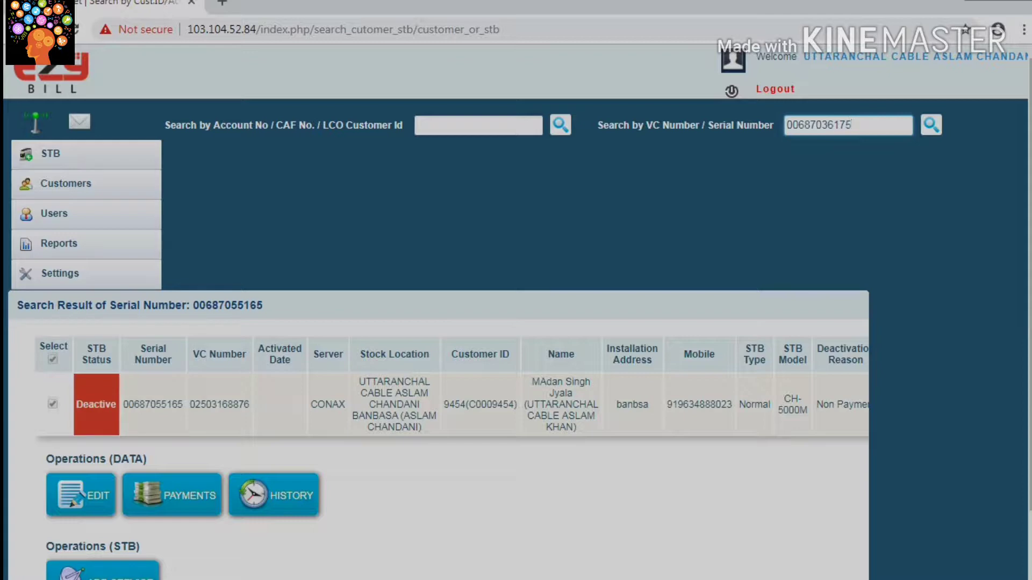
key(Return)
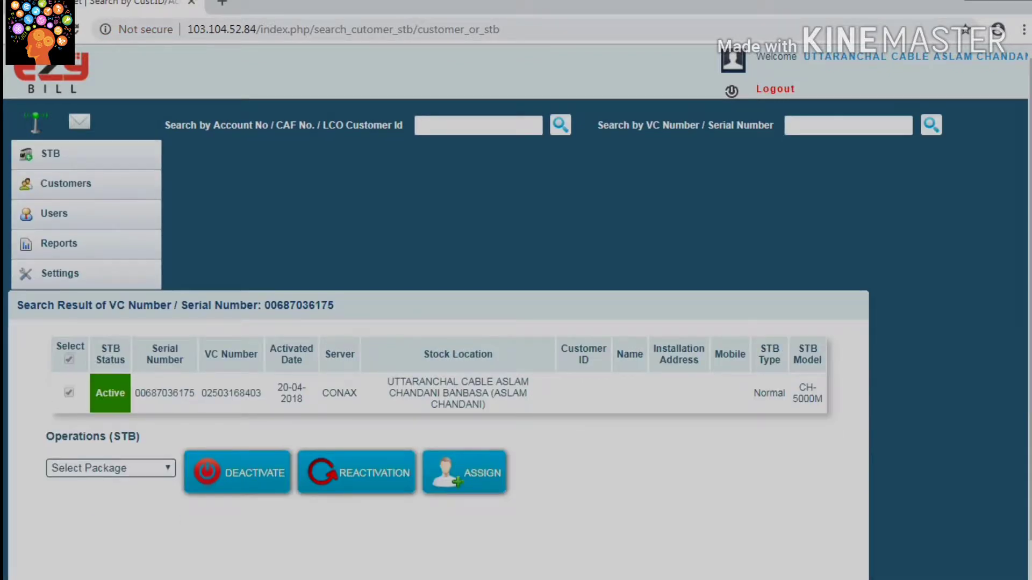
click(464, 471)
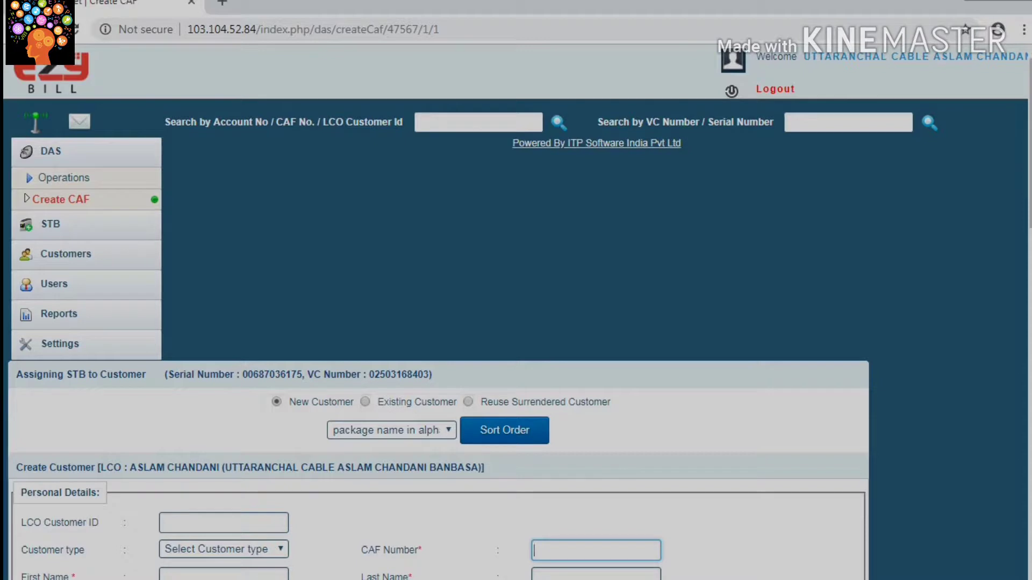
Step: Enter the new customer's CAF number on the Create CAF form, correcting its last digit
scroll(516, 322, down, 2)
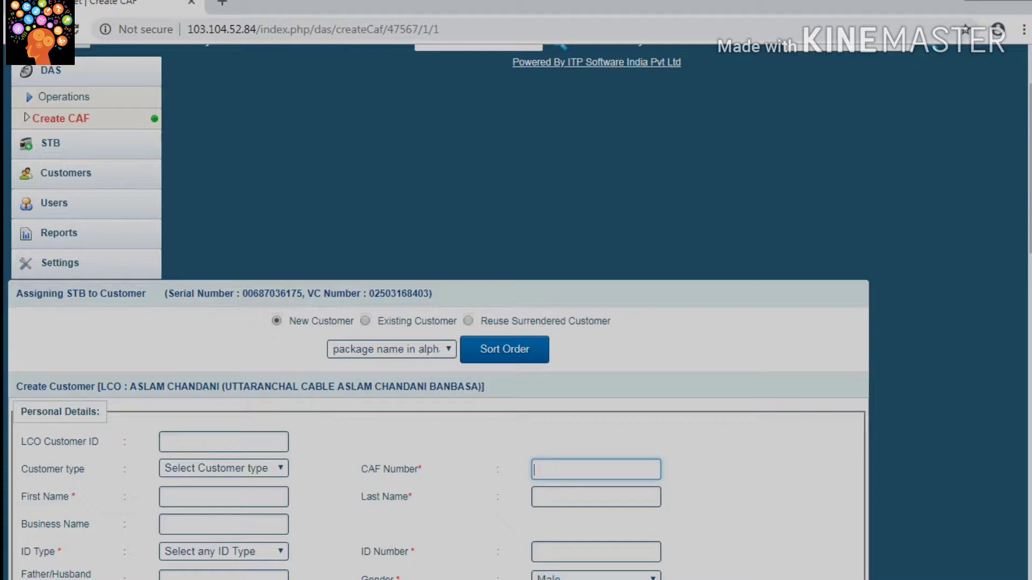
scroll(515, 312, down, 2)
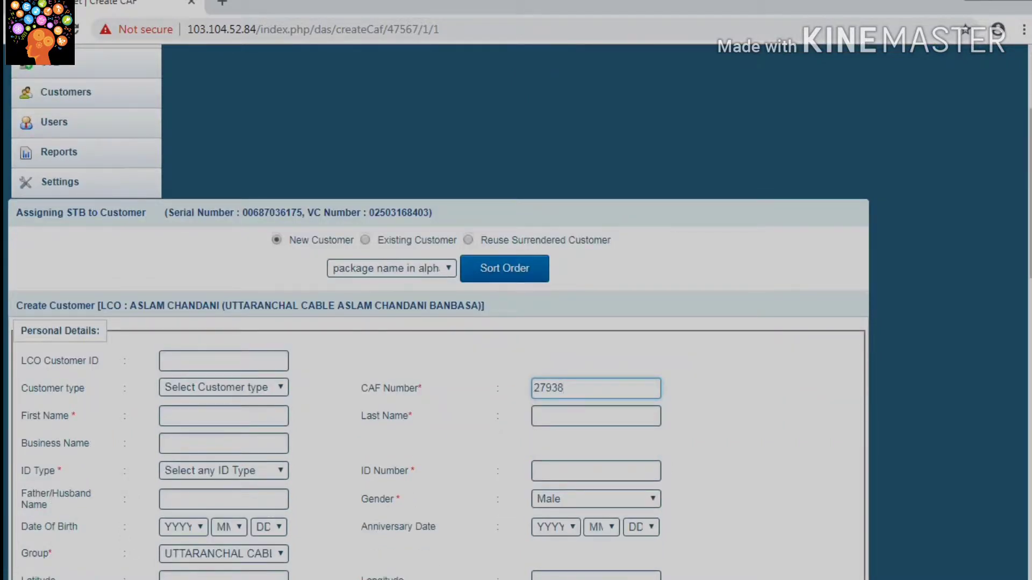
key(BackSpace)
text(9)
Step: Enter the customer's first and last name, fixing a typo in the surname
click(224, 416)
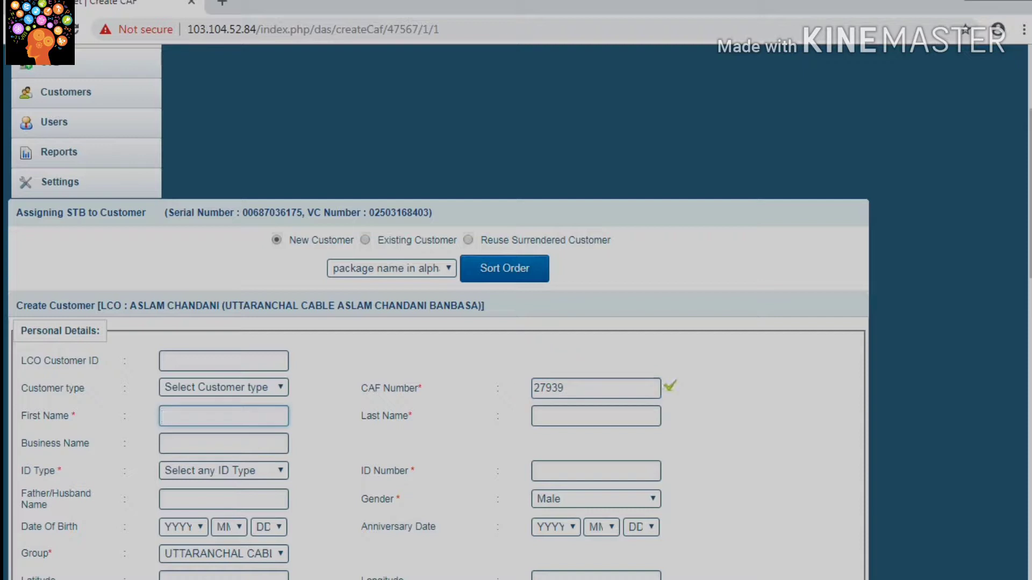
key(Tab)
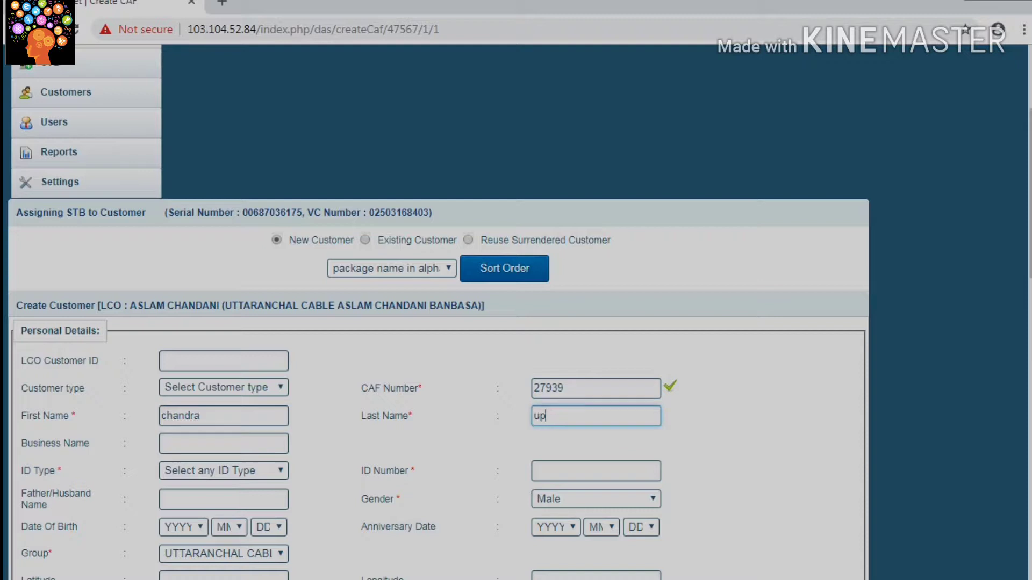
Step: Set ID Type to AADHAR CARD and enter the customer's ID number
scroll(439, 311, down, 2)
click(223, 389)
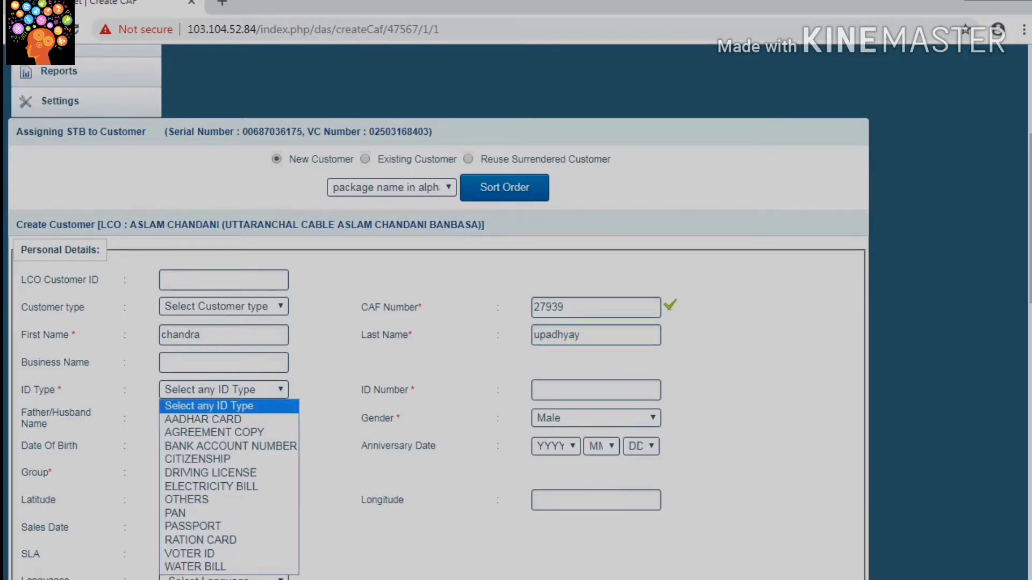
click(203, 420)
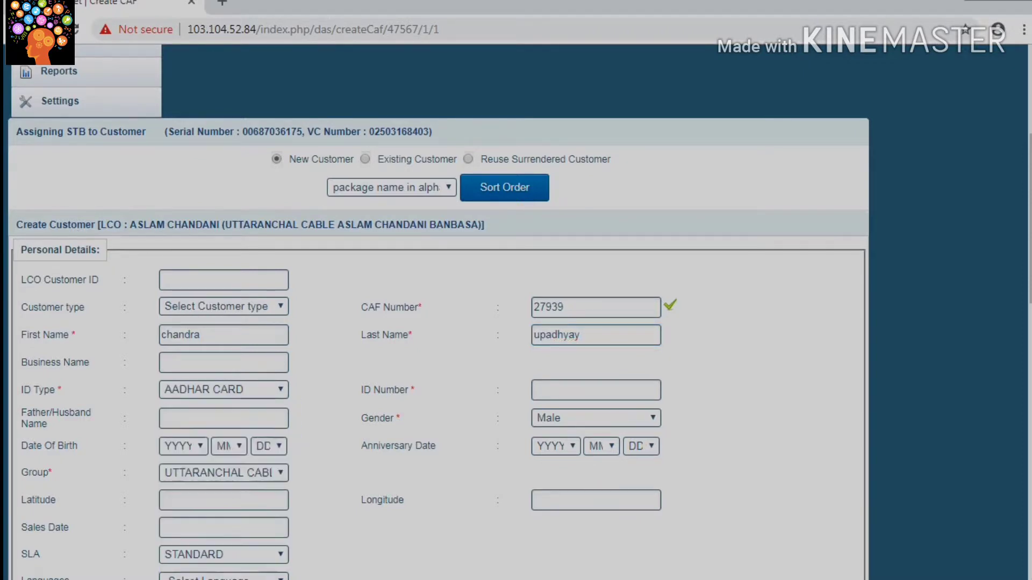
click(595, 390)
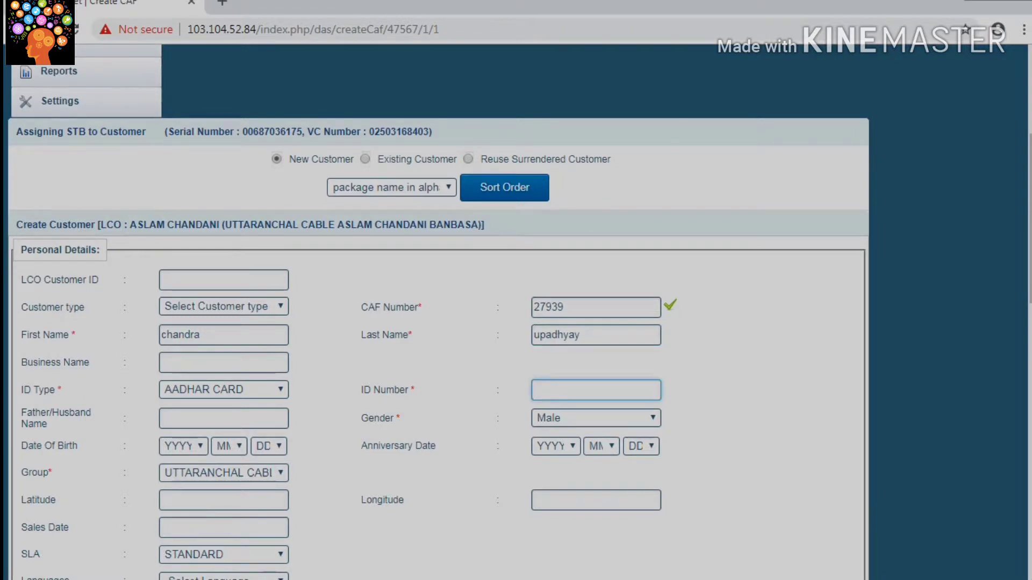
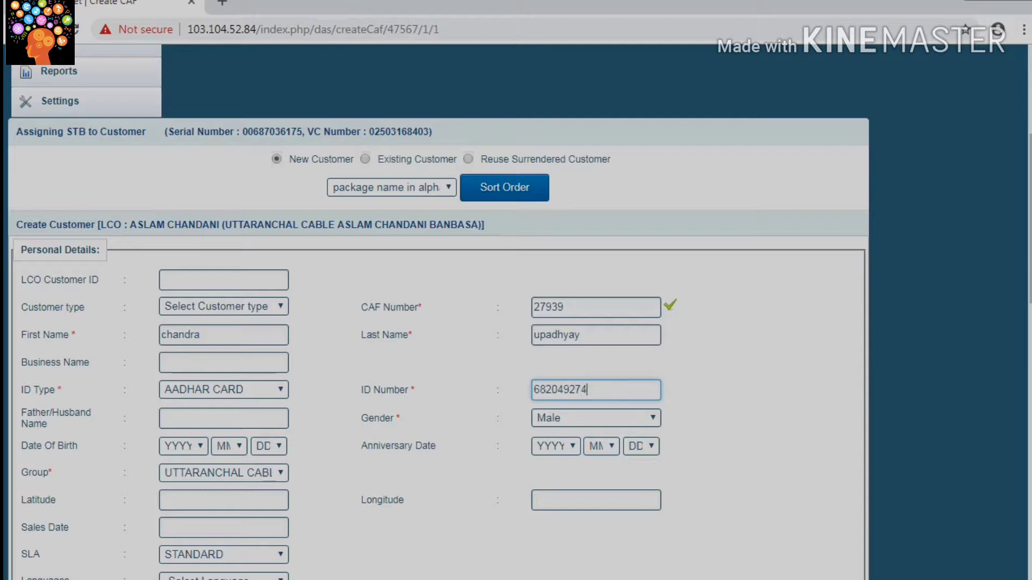
Step: Set the district to Champawat in the address details
scroll(438, 323, up, 2)
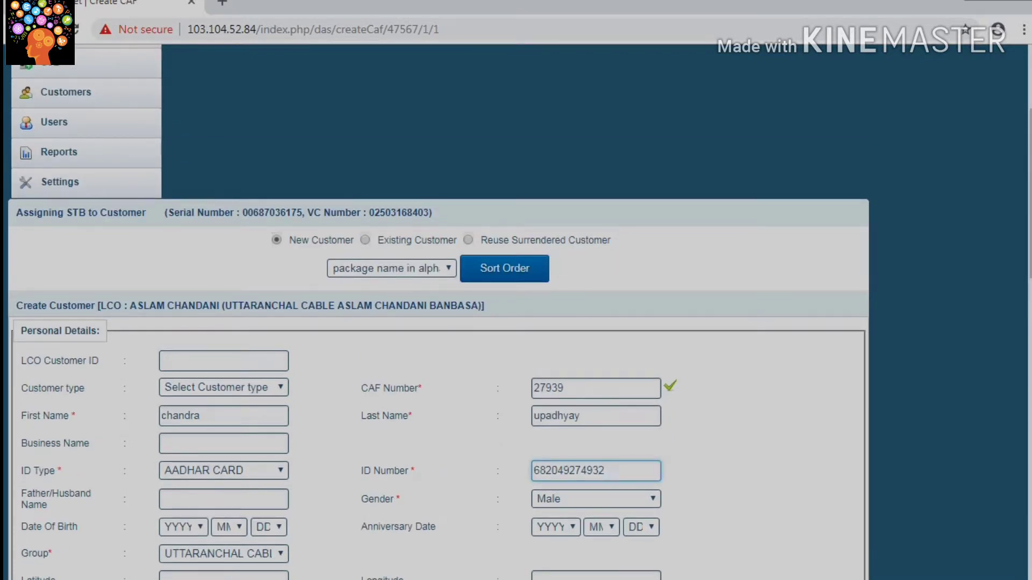
scroll(437, 322, down, 1)
scroll(438, 323, down, 2)
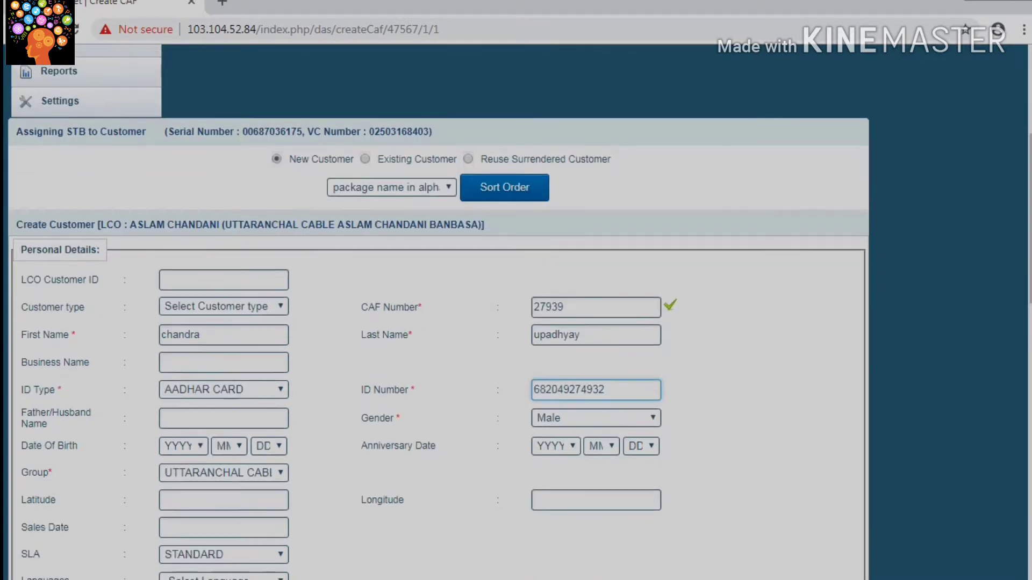
scroll(438, 322, down, 1)
scroll(437, 323, up, 1)
scroll(438, 322, down, 4)
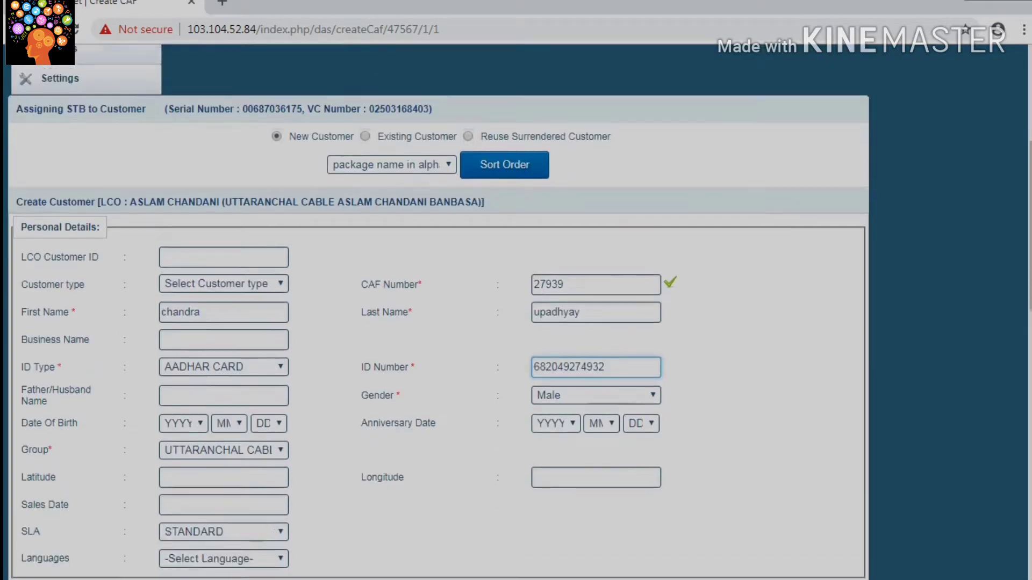
scroll(438, 322, up, 1)
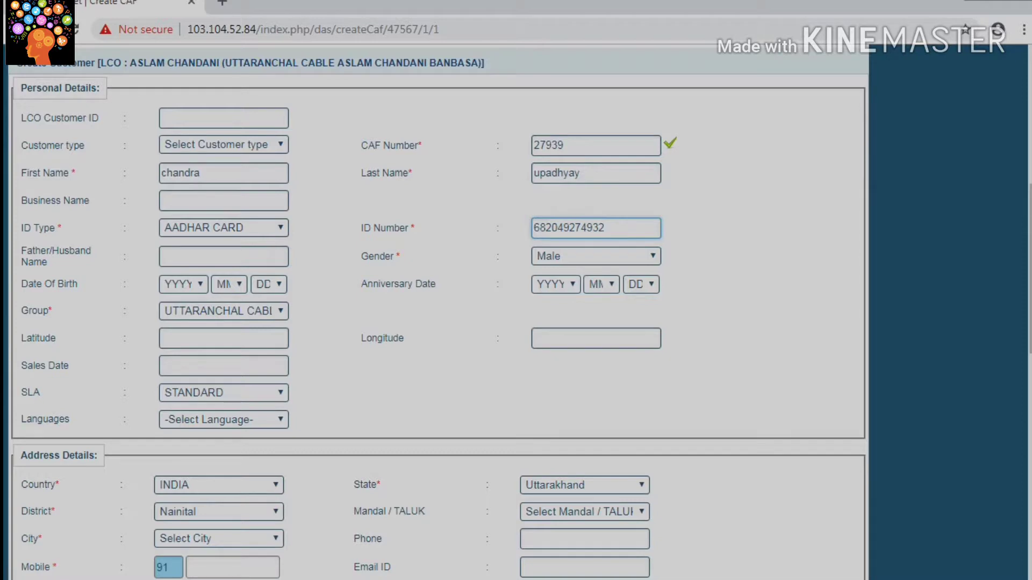
scroll(438, 311, down, 2)
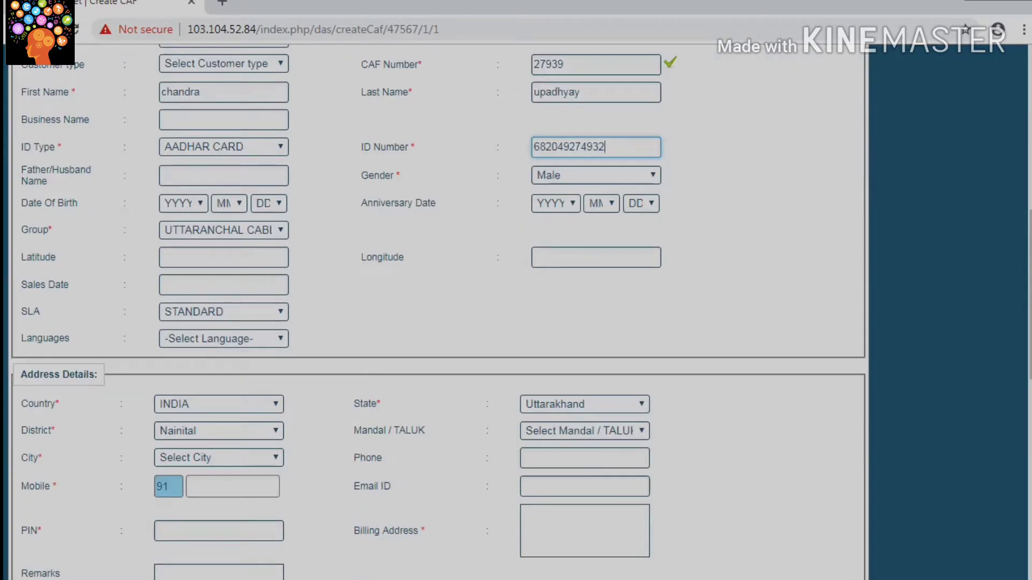
scroll(438, 312, down, 1)
scroll(438, 311, up, 2)
scroll(438, 312, down, 2)
click(218, 350)
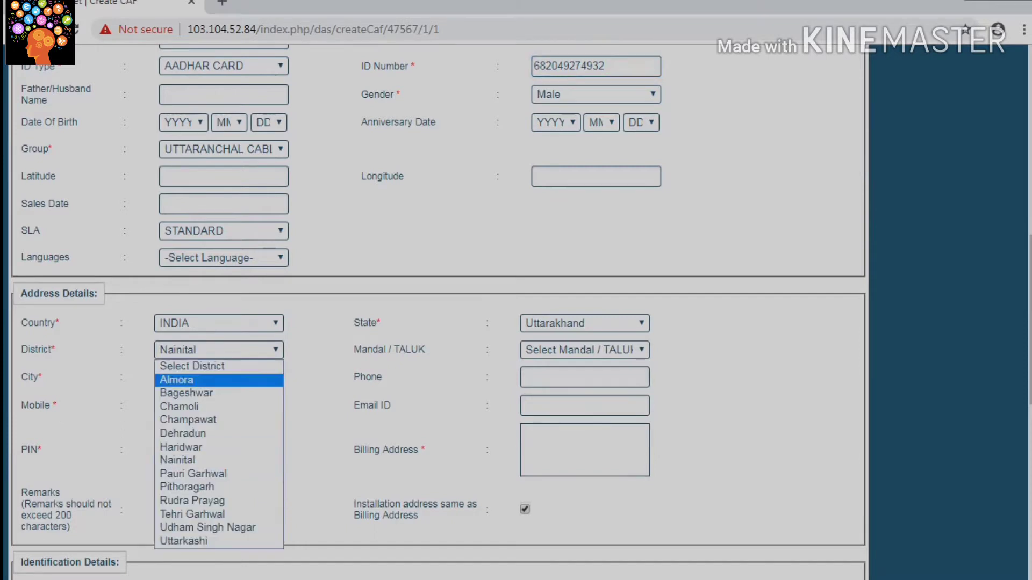
key(Down)
key(Return)
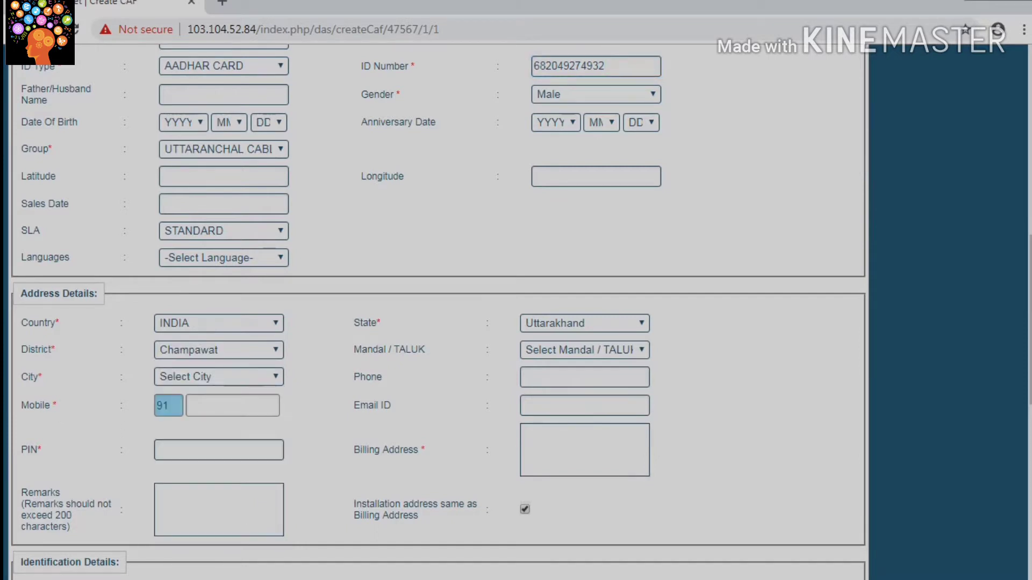
Step: Set the city to BANBASA and begin entering the customer's mobile number
click(218, 377)
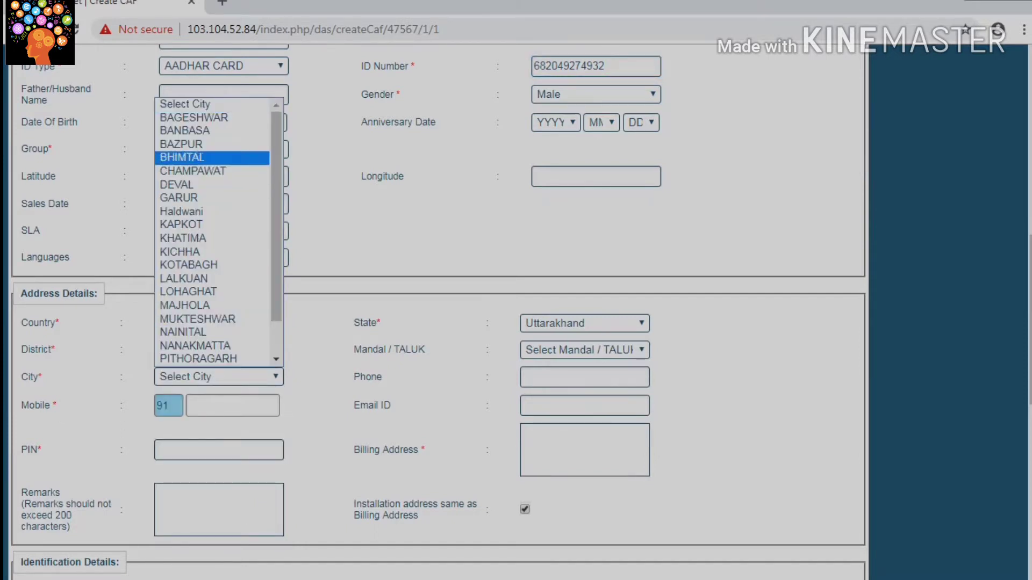
key(Return)
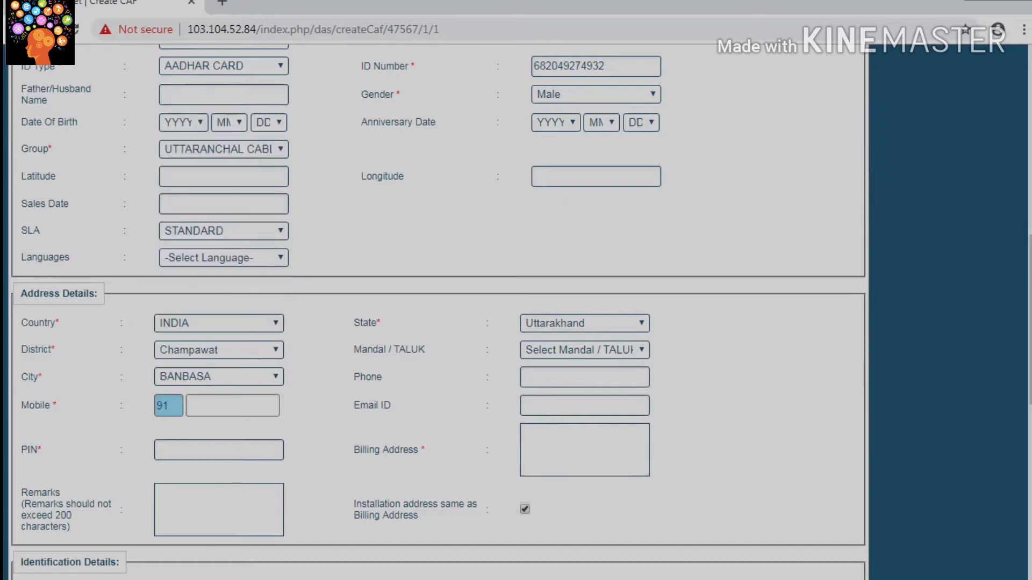
click(232, 406)
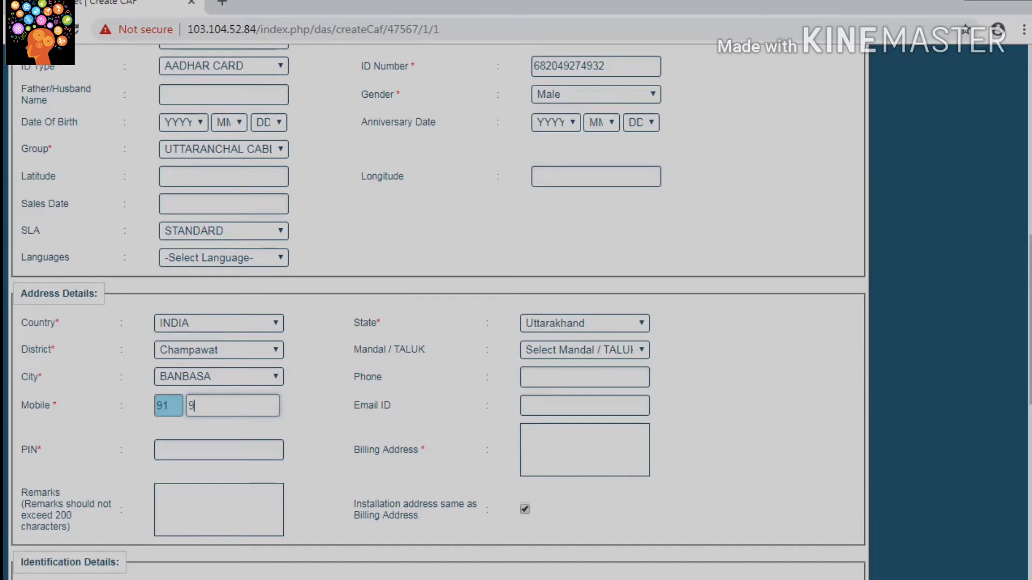
Step: Correct and finish the mobile number, then fill in the PIN code and billing address
click(161, 450)
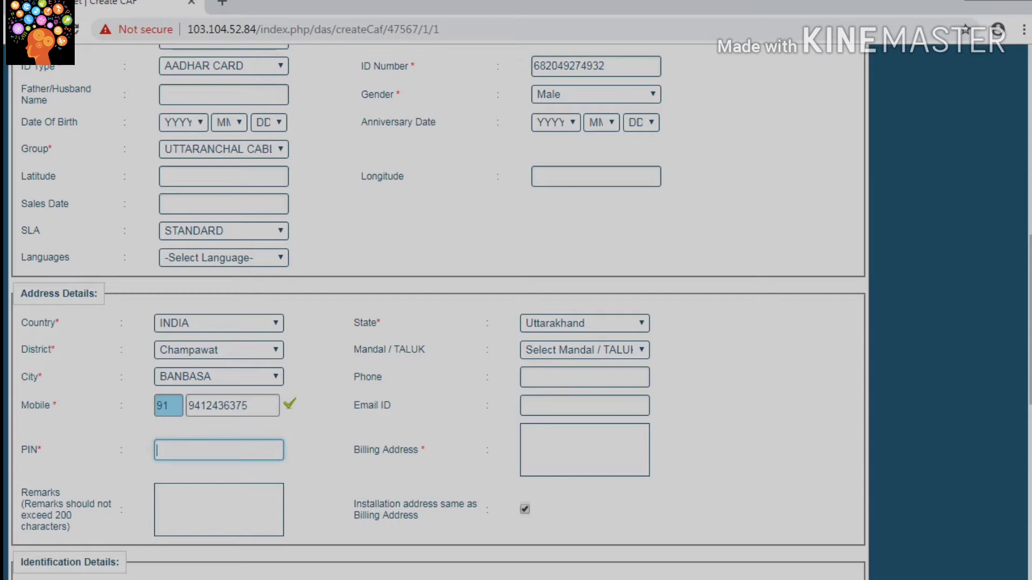
text(262310)
click(522, 431)
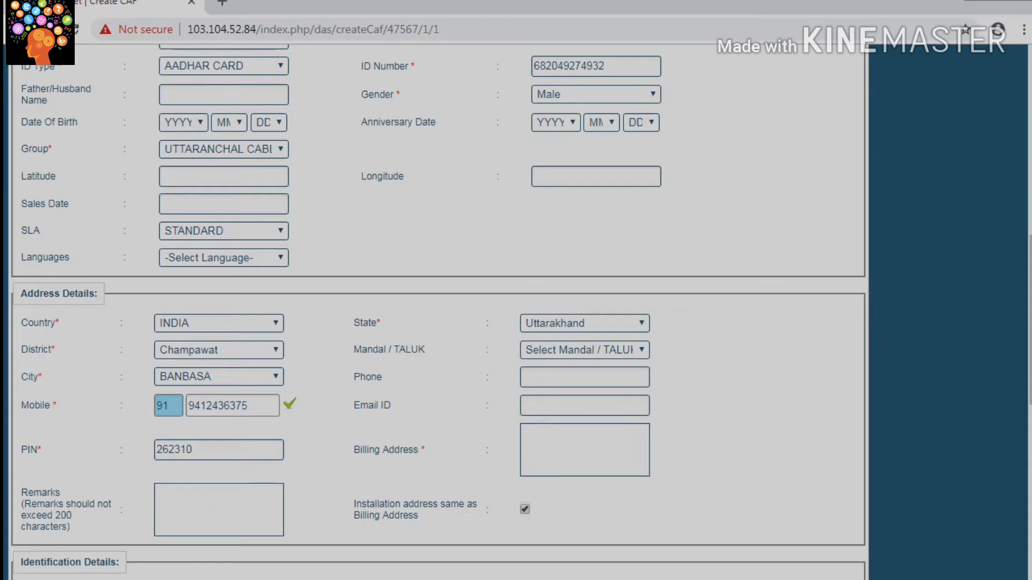
text(banbsa)
Step: Tick the PLATINUM(CONAX) package and confirm adding it to the customer
scroll(438, 312, down, 4)
scroll(438, 312, down, 5)
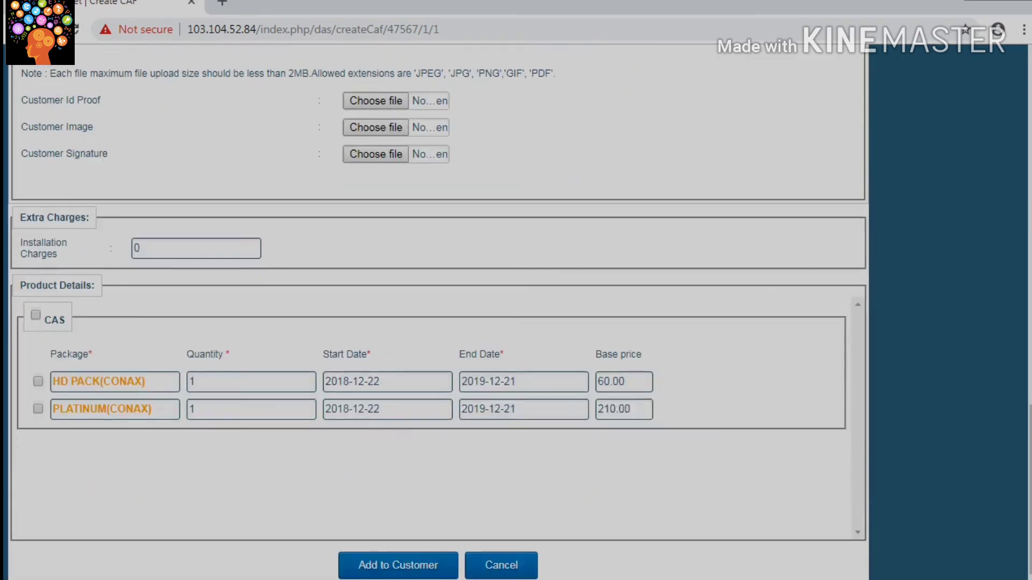
scroll(438, 312, up, 15)
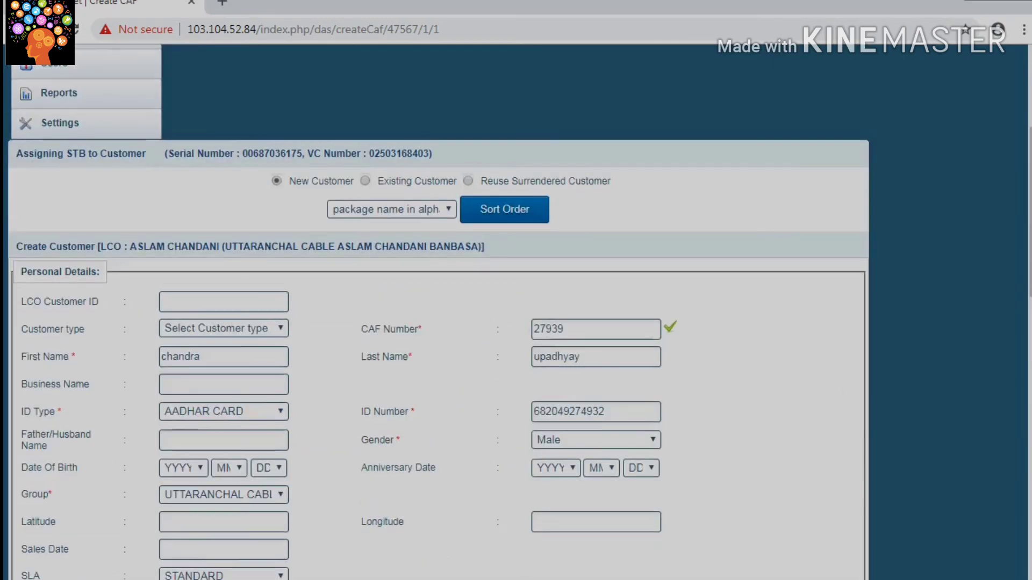
scroll(438, 312, down, 6)
scroll(438, 312, down, 6)
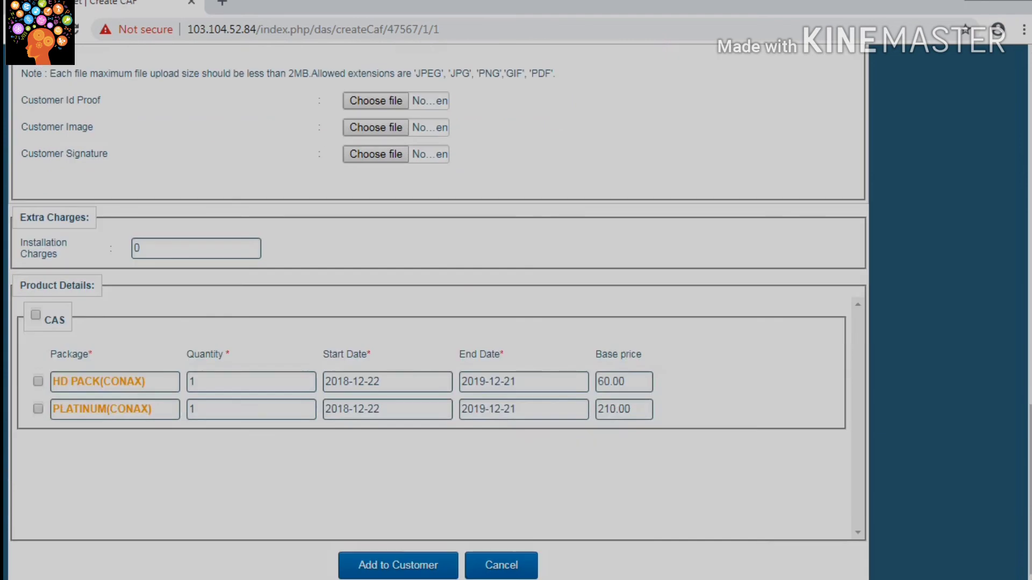
click(38, 409)
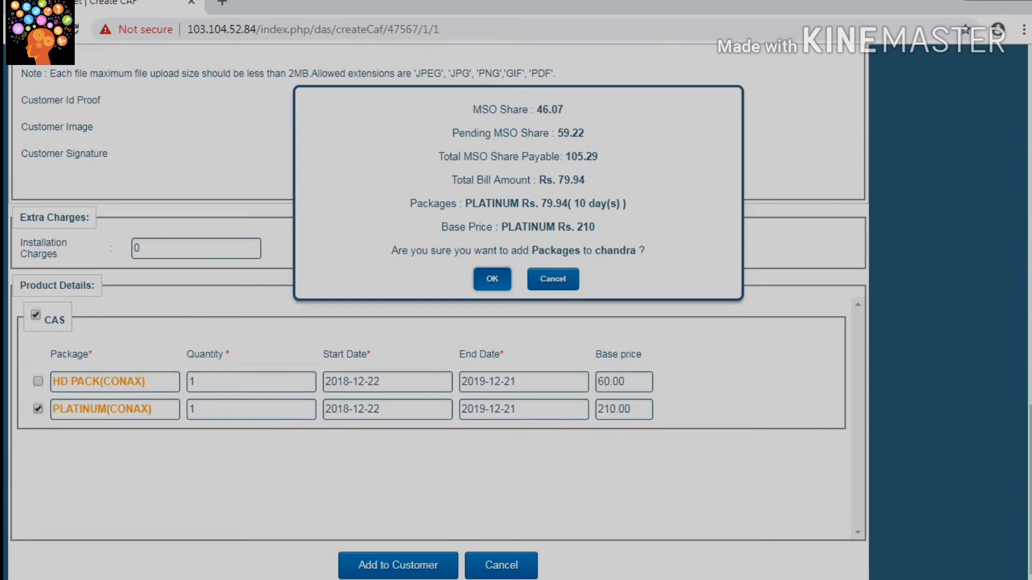
key(Return)
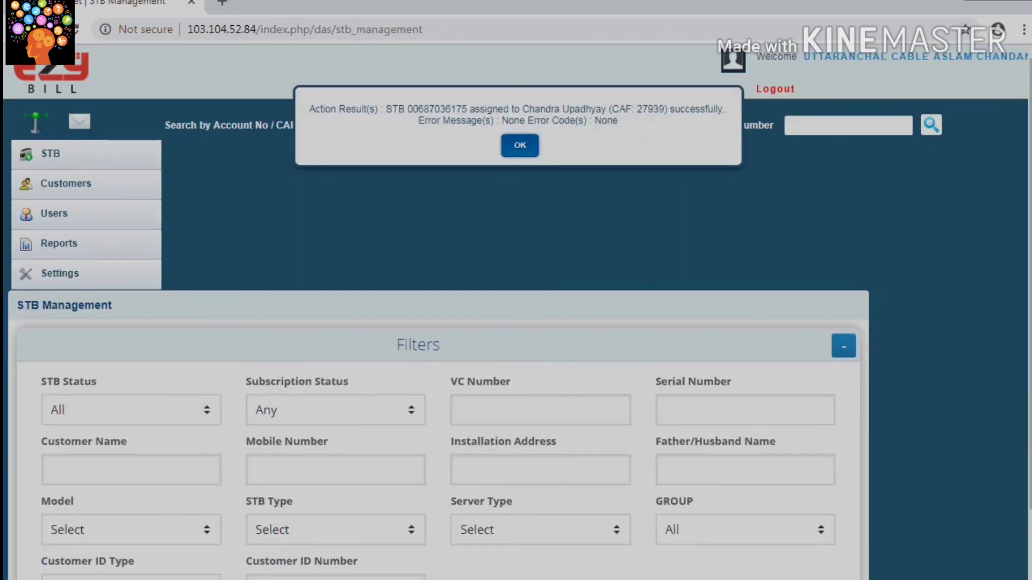
Step: Close the success message and start typing a new serial beginning with 006 in the search box
key(Return)
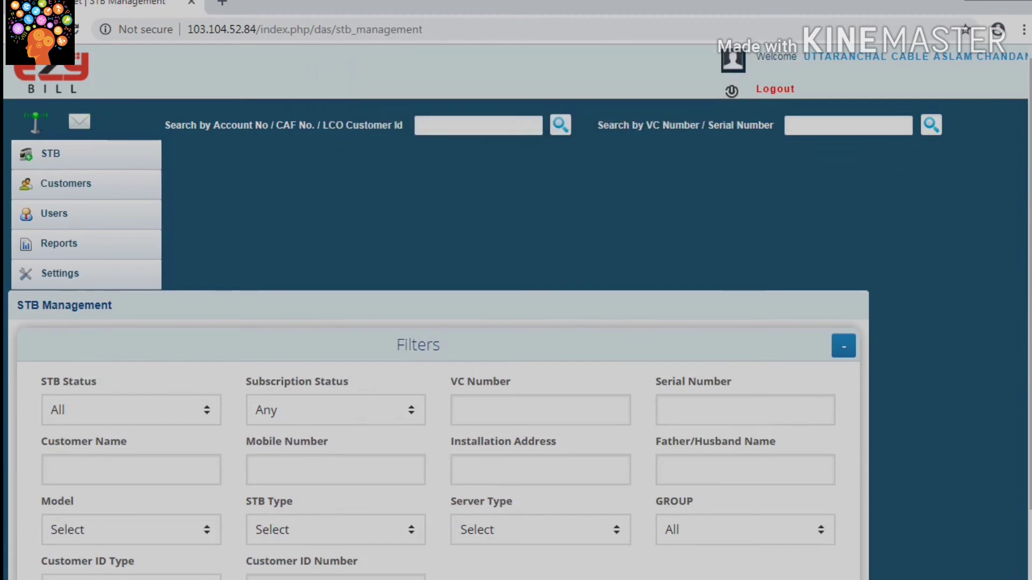
click(848, 125)
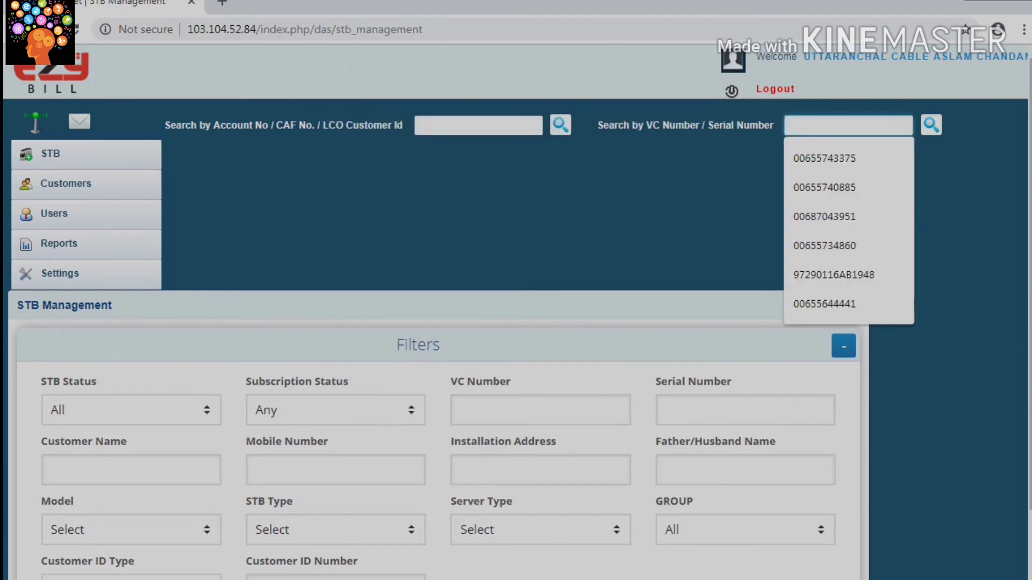
text(33)
key(BackSpace)
key(BackSpace)
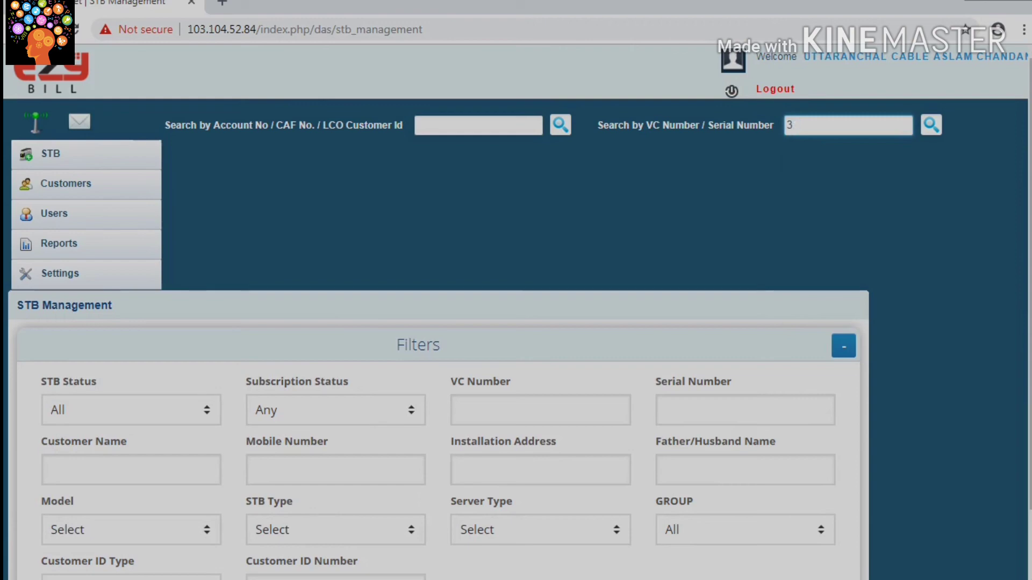
text(0068)
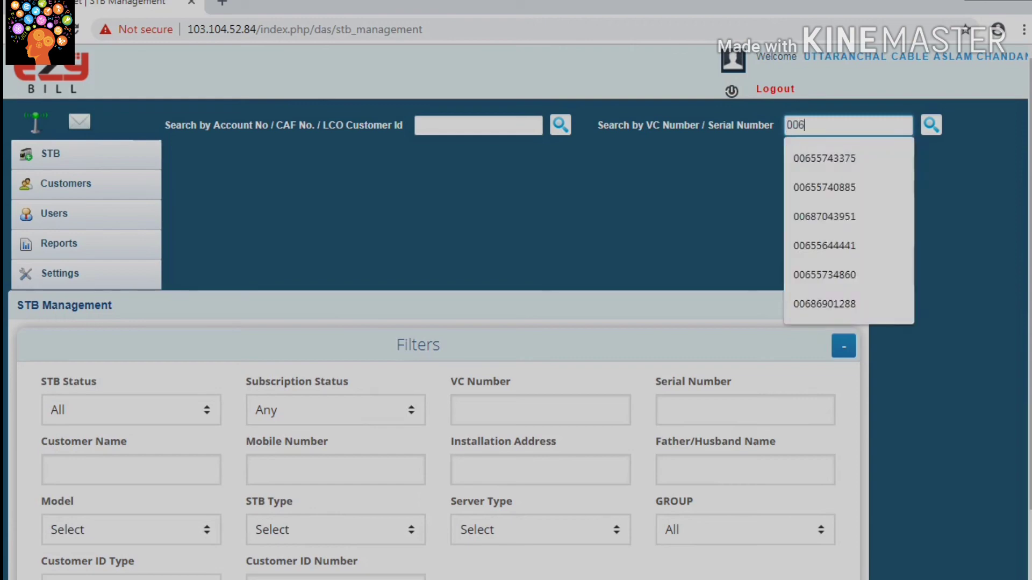